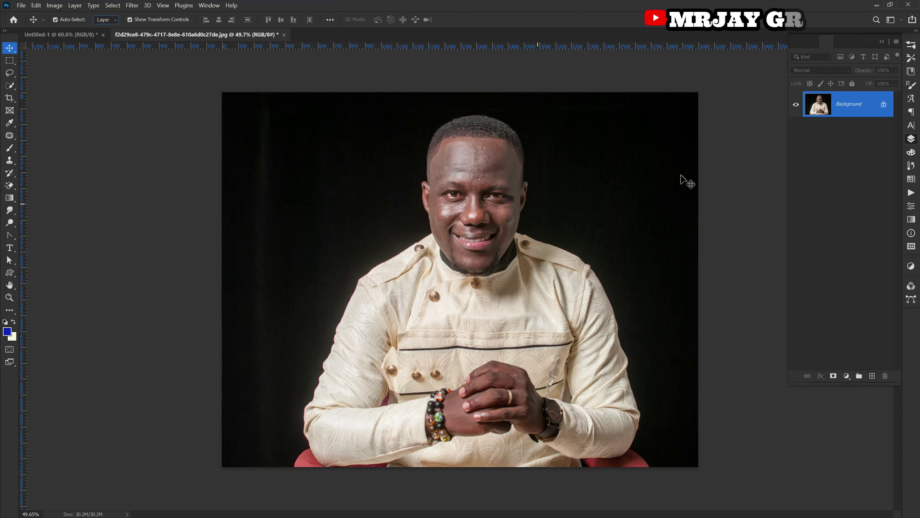
# - Duplicate the Background layer onto a new Layer 1 with Ctrl+J
pyautogui.scroll(5, 471, 188)
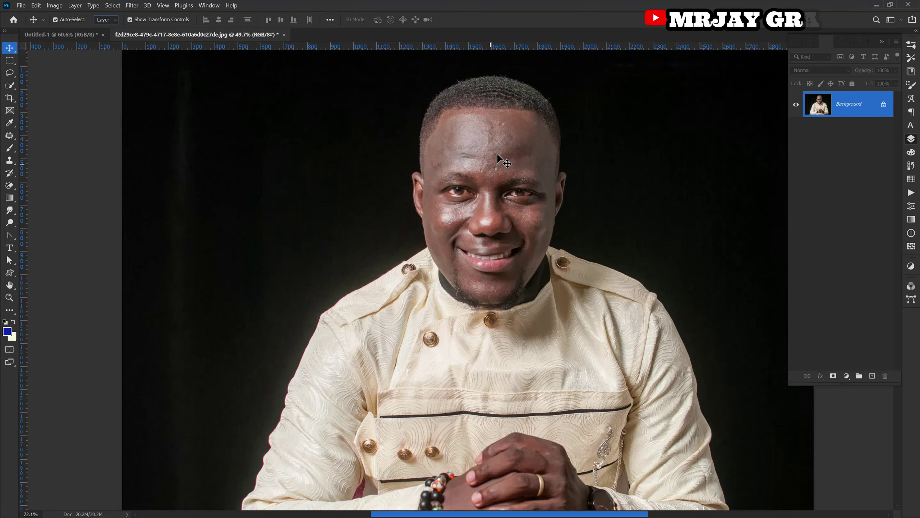
pyautogui.scroll(-5, 488, 182)
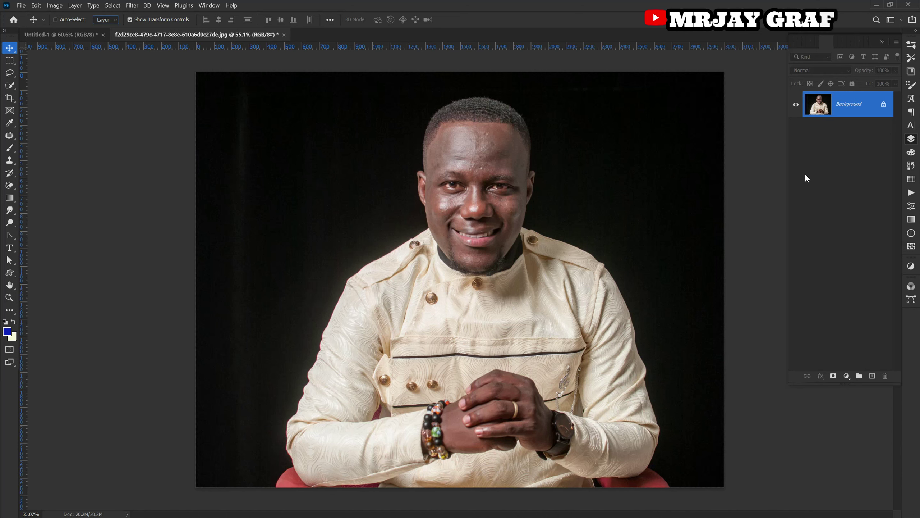
pyautogui.hotkey('ctrl', 'j')
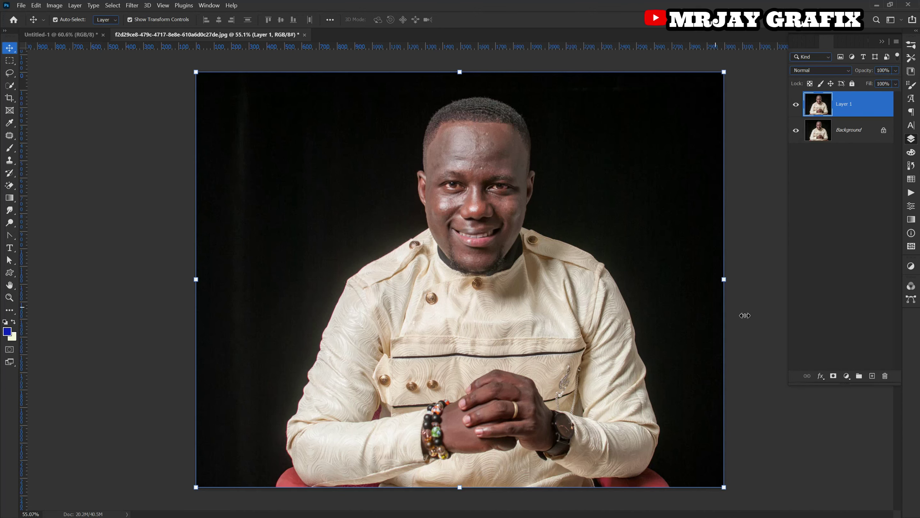
# - Zoom in on the eyes and bring up the adjustment-layer list in the Layers panel
pyautogui.scroll(6, 440, 184)
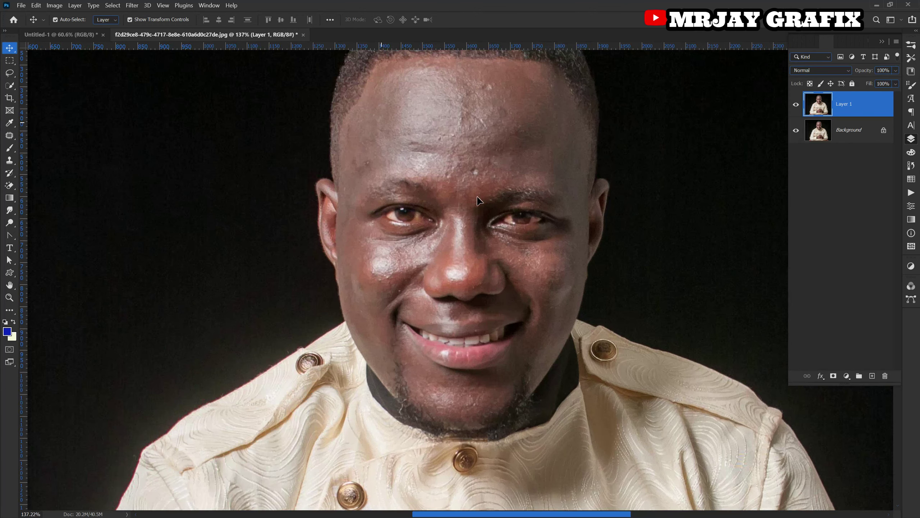
pyautogui.scroll(4, 500, 192)
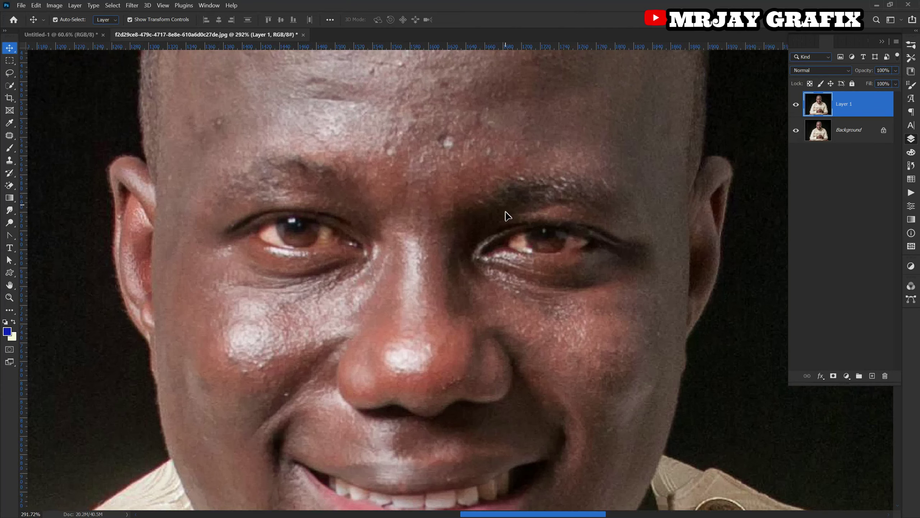
pyautogui.scroll(1, 507, 246)
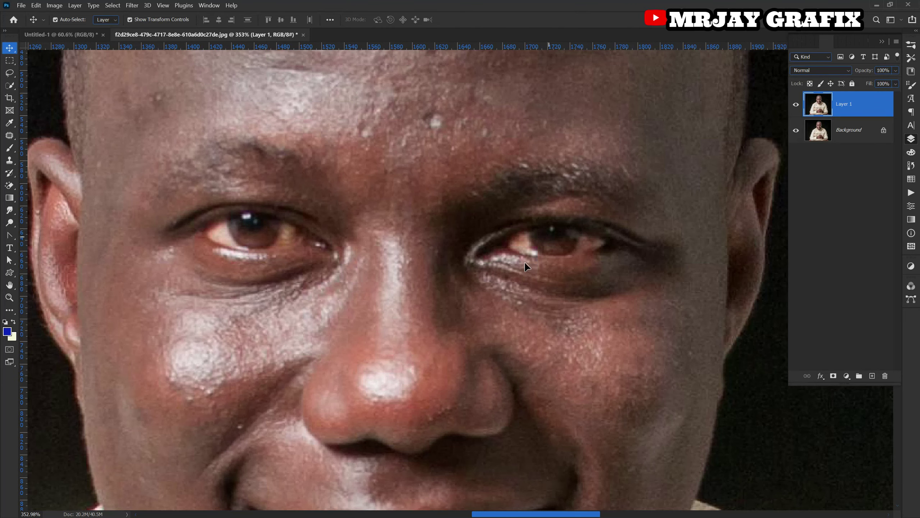
pyautogui.click(846, 376)
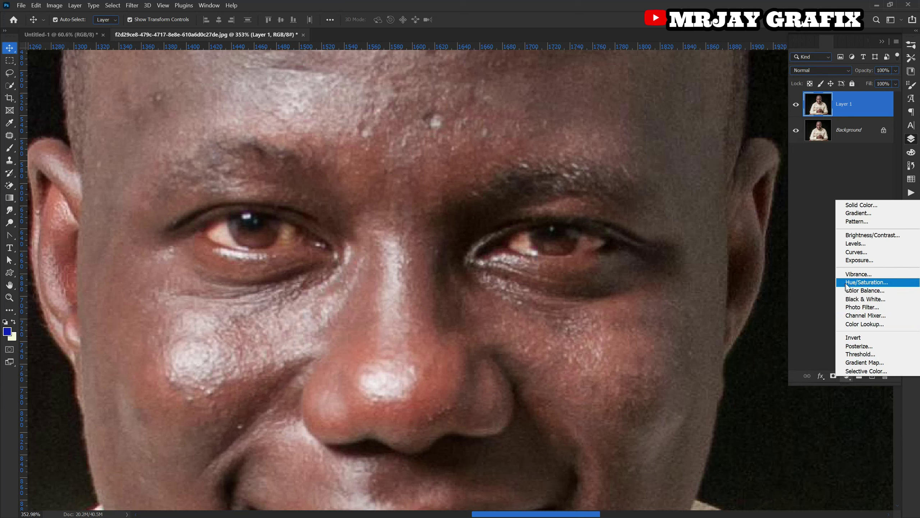
# - Add a Hue/Saturation adjustment layer and sample the eye whites with the targeted-adjustment hand
pyautogui.click(866, 283)
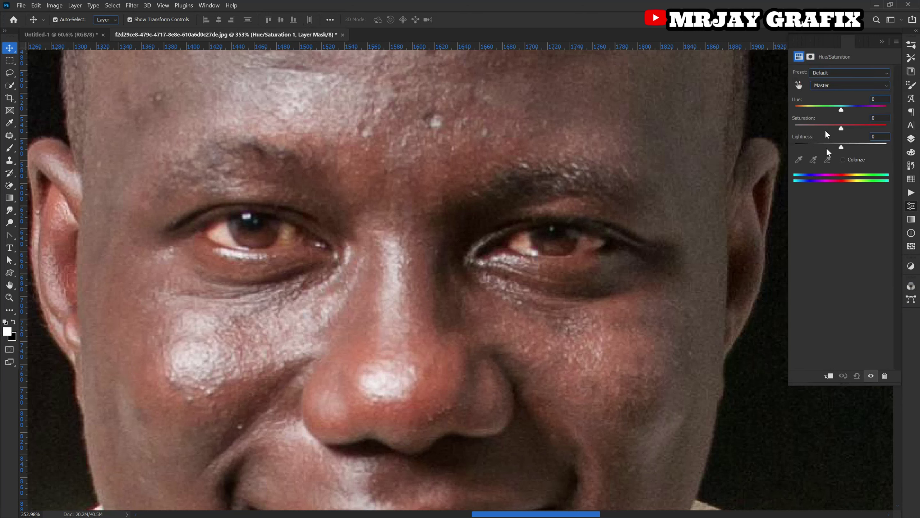
pyautogui.click(799, 86)
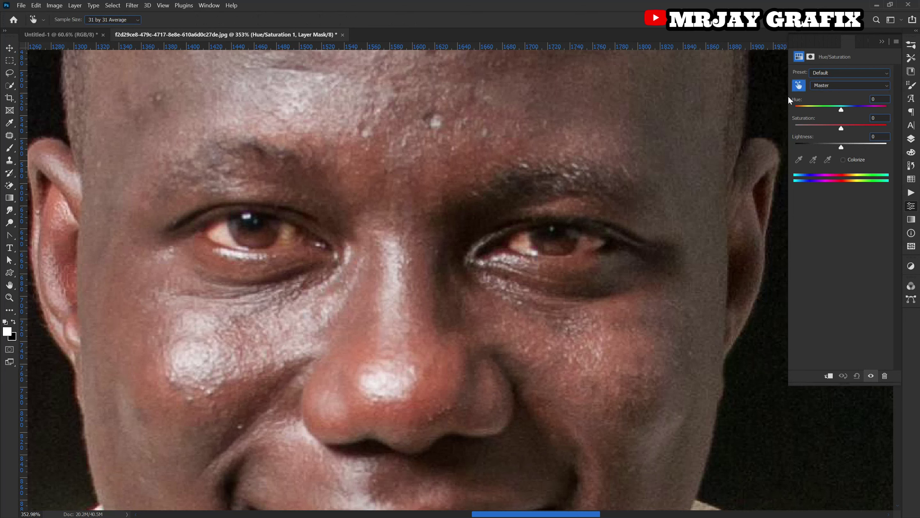
pyautogui.click(534, 250)
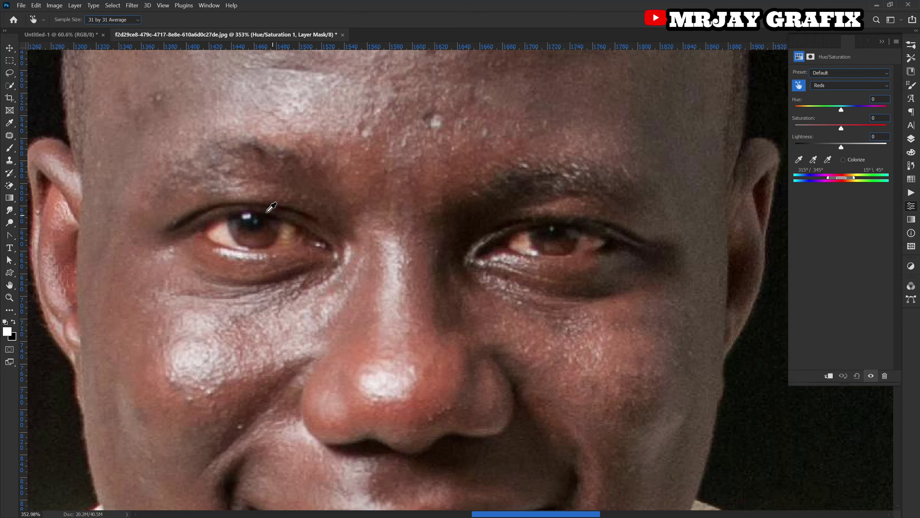
pyautogui.click(226, 234)
pyautogui.click(799, 86)
pyautogui.click(799, 87)
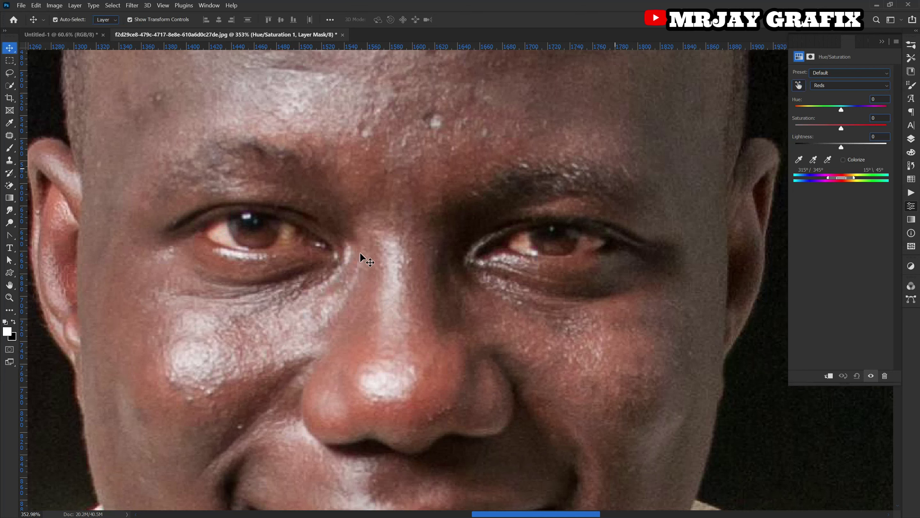
pyautogui.click(798, 85)
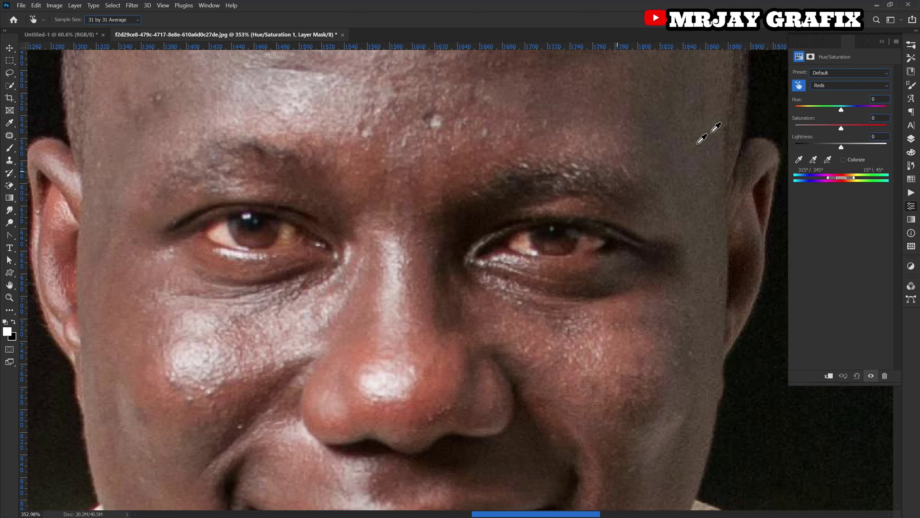
pyautogui.click(798, 86)
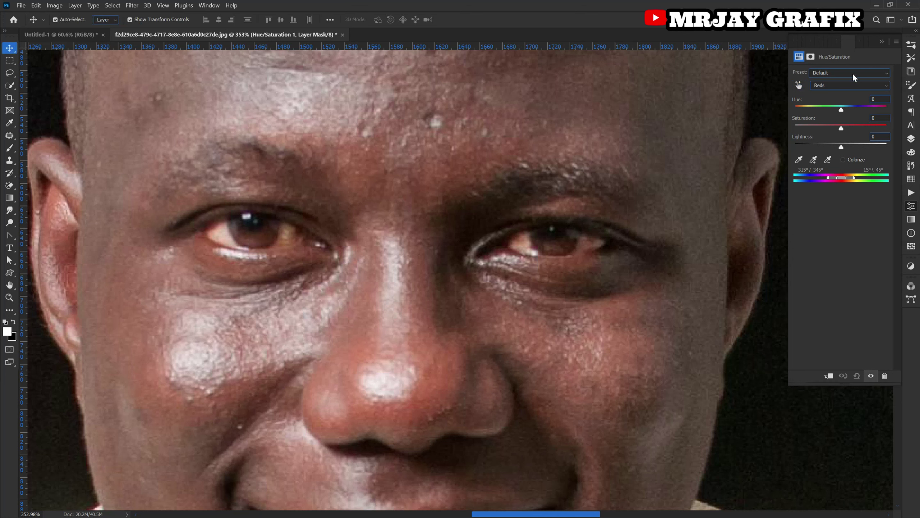
# - Switch the Hue/Saturation range through Reds to Yellows and enable Colorize
pyautogui.click(838, 86)
pyautogui.click(777, 97)
pyautogui.click(886, 88)
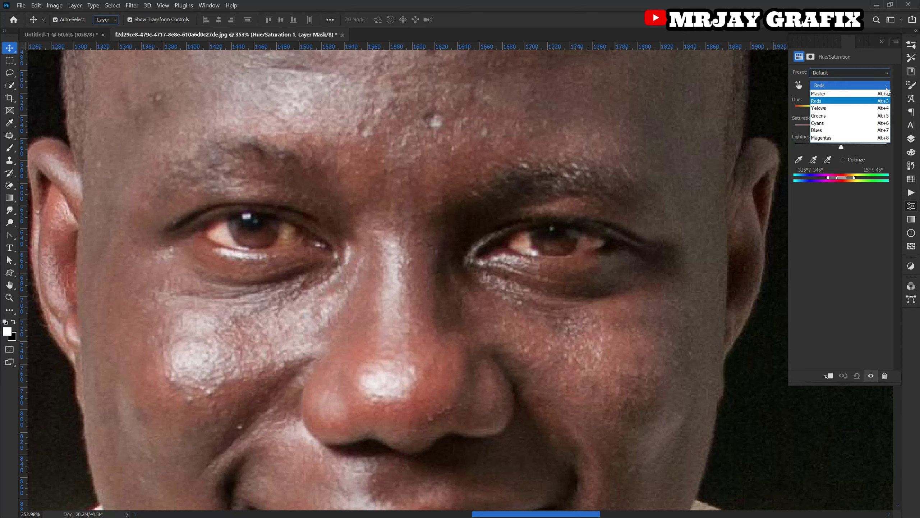
pyautogui.click(849, 114)
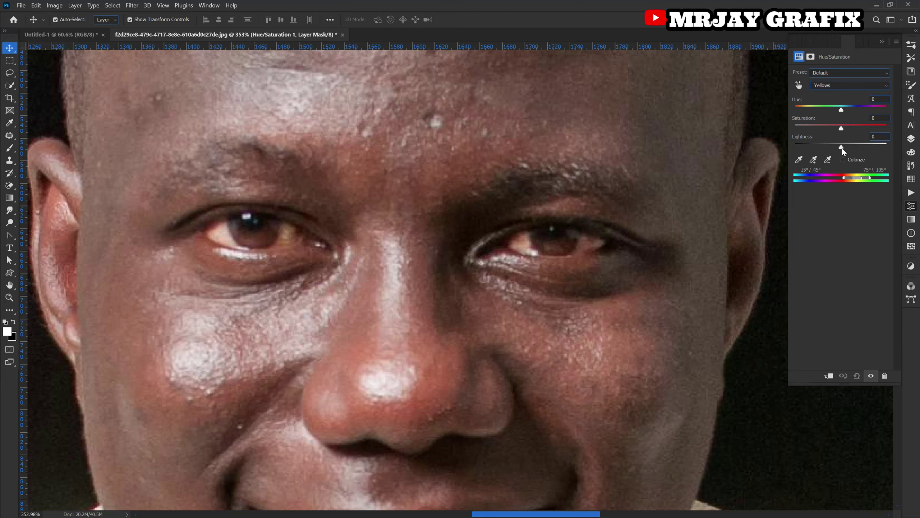
pyautogui.click(847, 160)
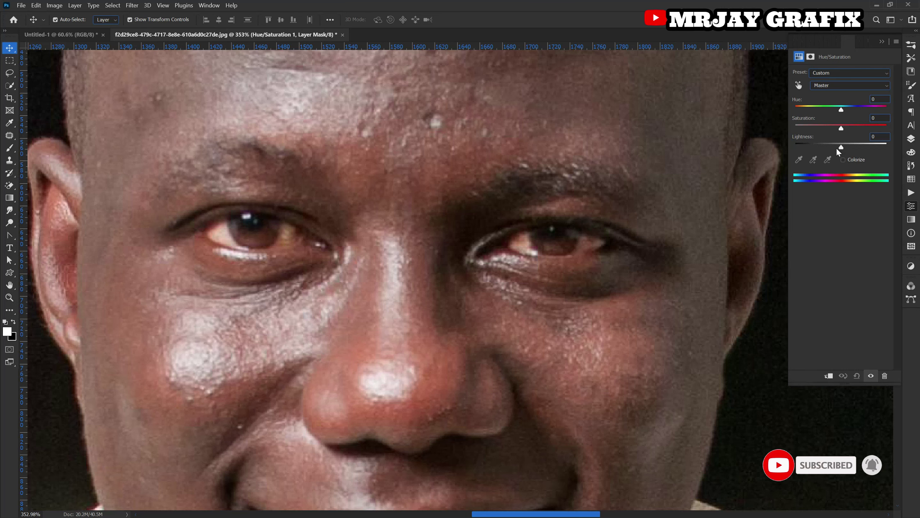
# - Set Hue/Saturation Saturation to about -83 and Lightness to about +16, comparing against the original
pyautogui.moveTo(841, 147); pyautogui.dragTo(796, 138)
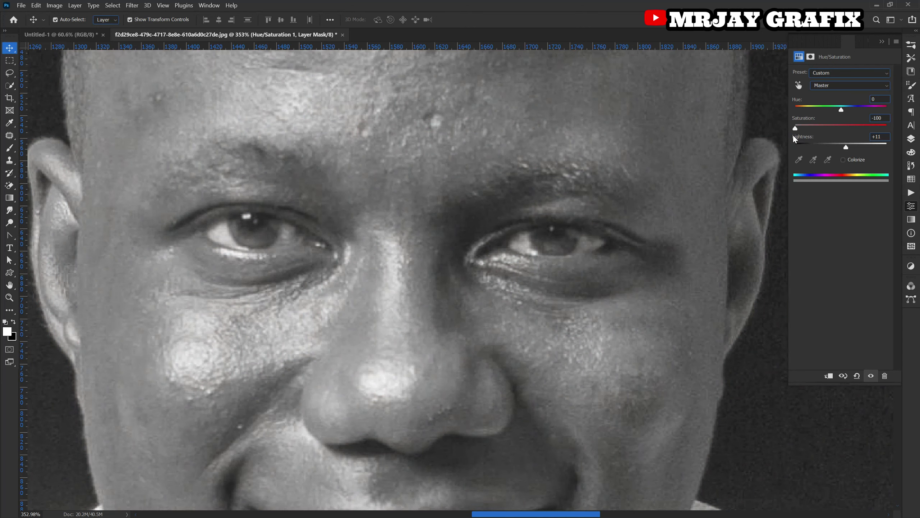
pyautogui.press('\\')
pyautogui.moveTo(796, 128); pyautogui.dragTo(698, 136)
pyautogui.moveTo(795, 129); pyautogui.dragTo(807, 128)
pyautogui.moveTo(846, 149); pyautogui.dragTo(847, 150)
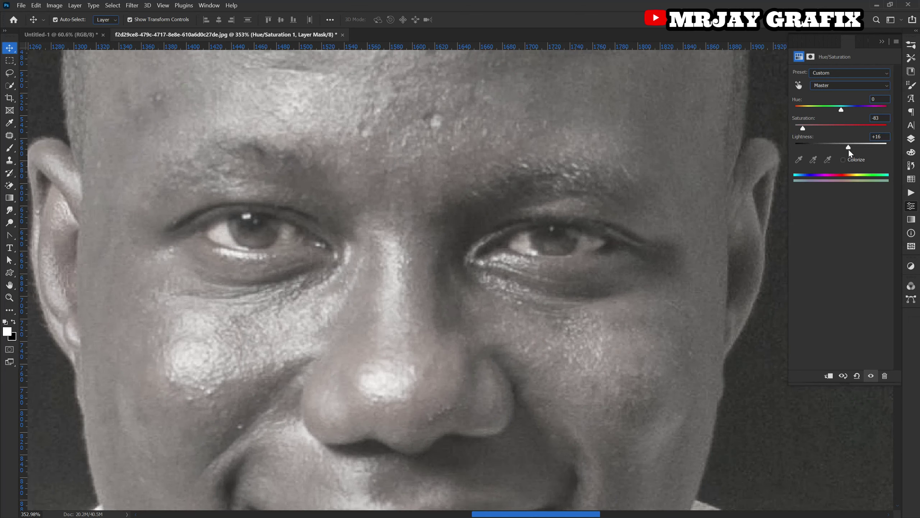
pyautogui.moveTo(849, 150); pyautogui.dragTo(847, 148)
pyautogui.click(829, 376)
pyautogui.click(911, 140)
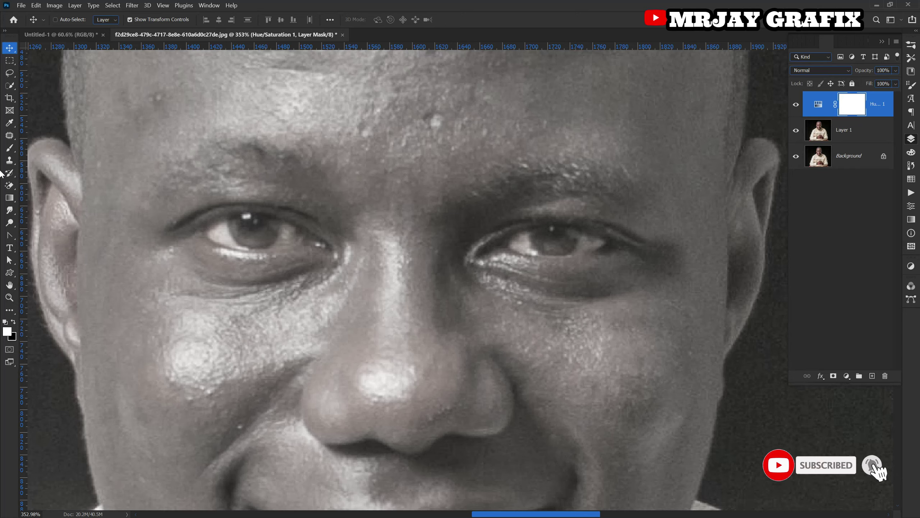
# - Invert the Hue/Saturation mask to black, hiding the desaturation effect
pyautogui.hotkey('ctrl', 'i')
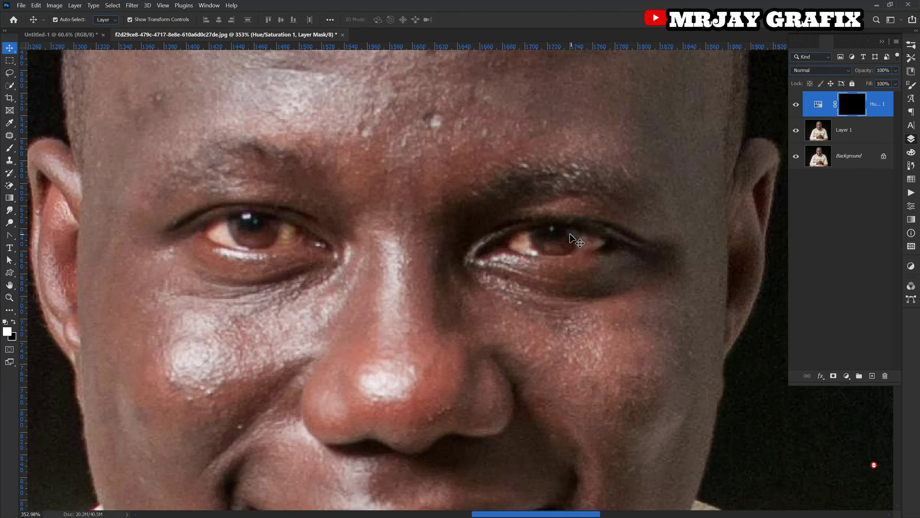
pyautogui.scroll(-2, 576, 236)
pyautogui.scroll(2, 549, 223)
pyautogui.scroll(2, 548, 218)
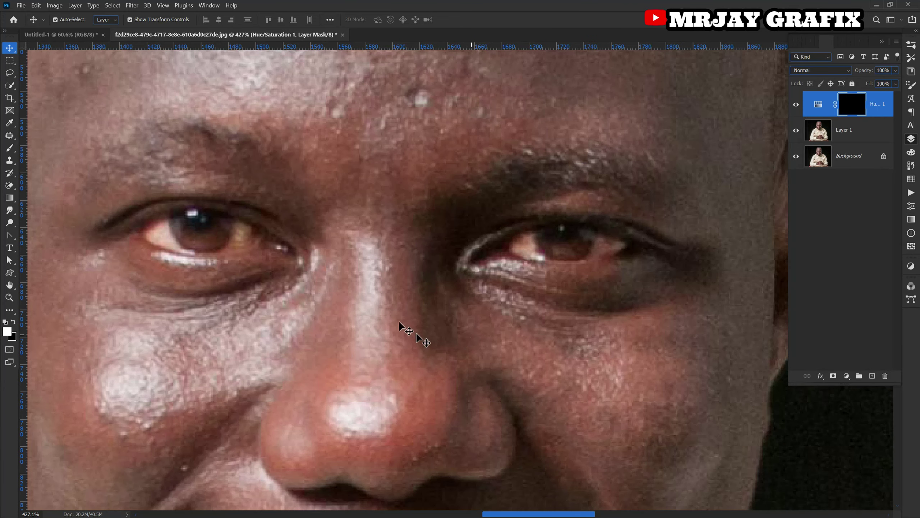
pyautogui.moveTo(848, 103); pyautogui.dragTo(844, 159)
pyautogui.hotkey('ctrl', 'i')
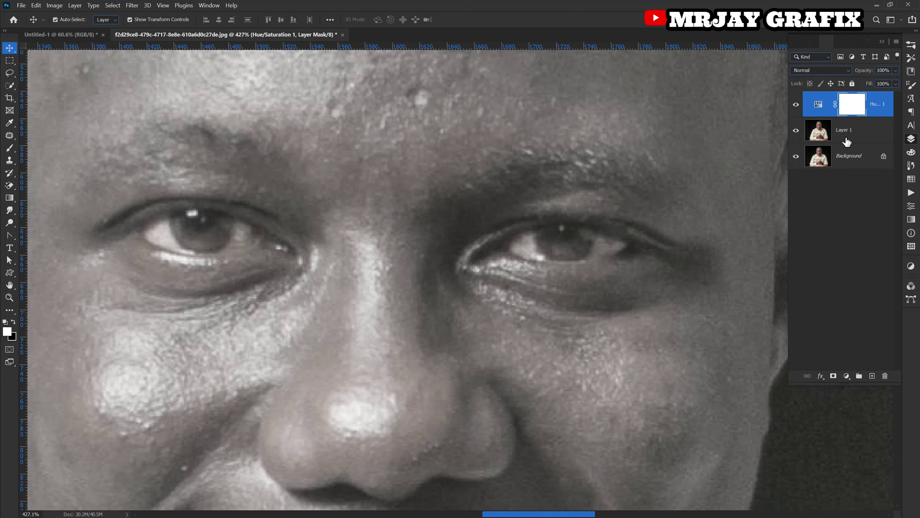
pyautogui.hotkey('ctrl', 'i')
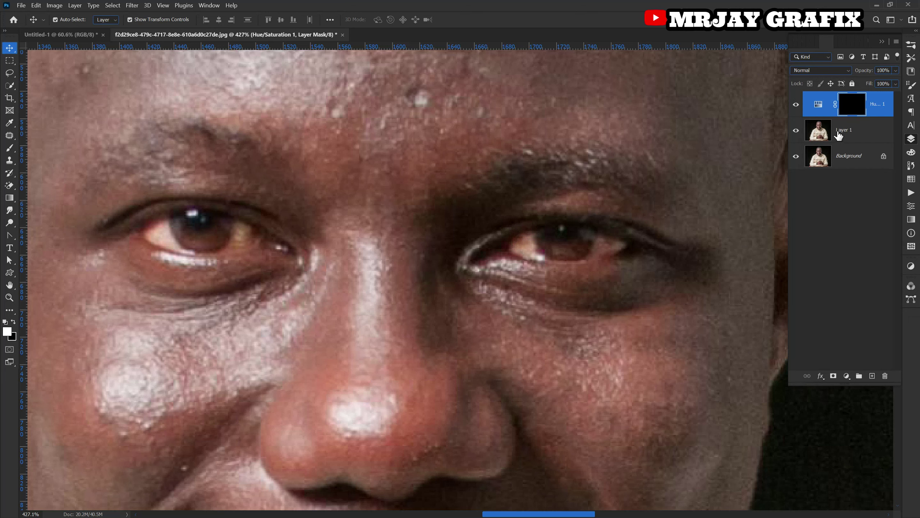
# - Target the Hue/Saturation 1 layer's mask for painting after checking the photo layers
pyautogui.click(849, 141)
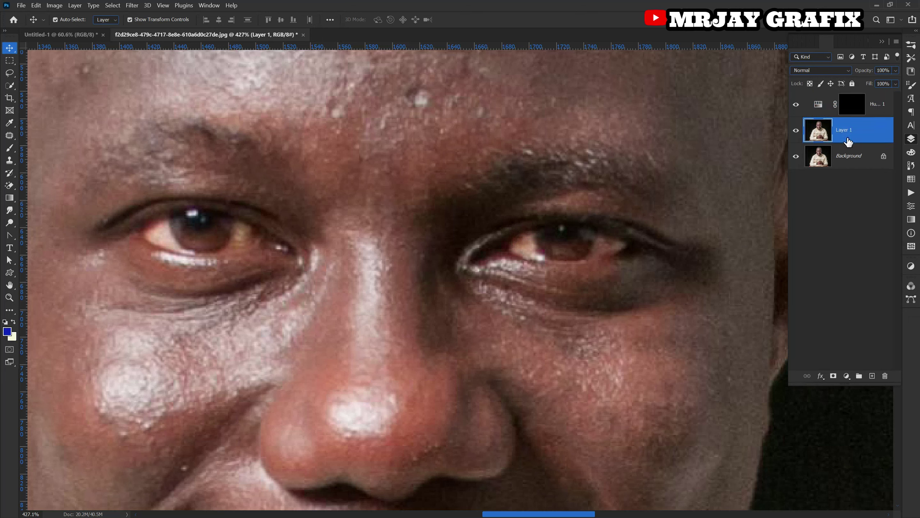
pyautogui.click(850, 155)
pyautogui.click(875, 137)
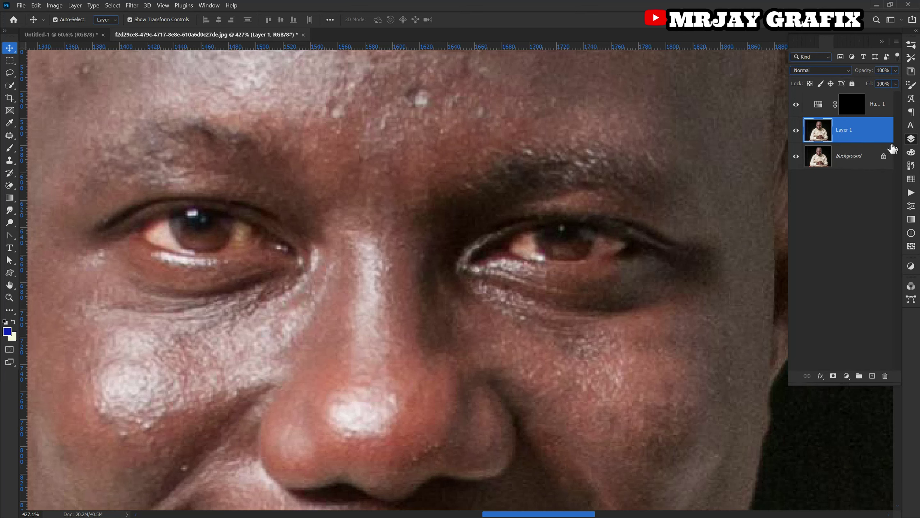
pyautogui.click(851, 107)
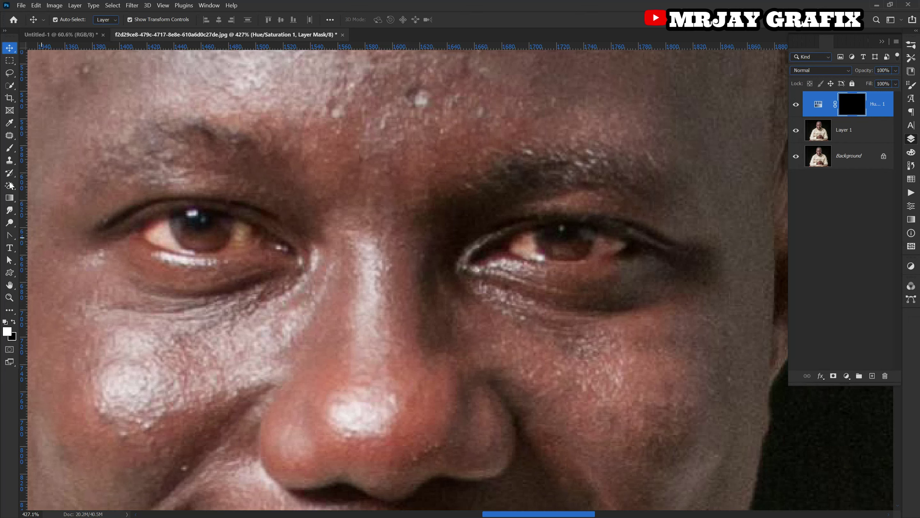
# - Choose the Brush Tool, swap foreground and background colours, and zoom in on the left eye
pyautogui.click(10, 154)
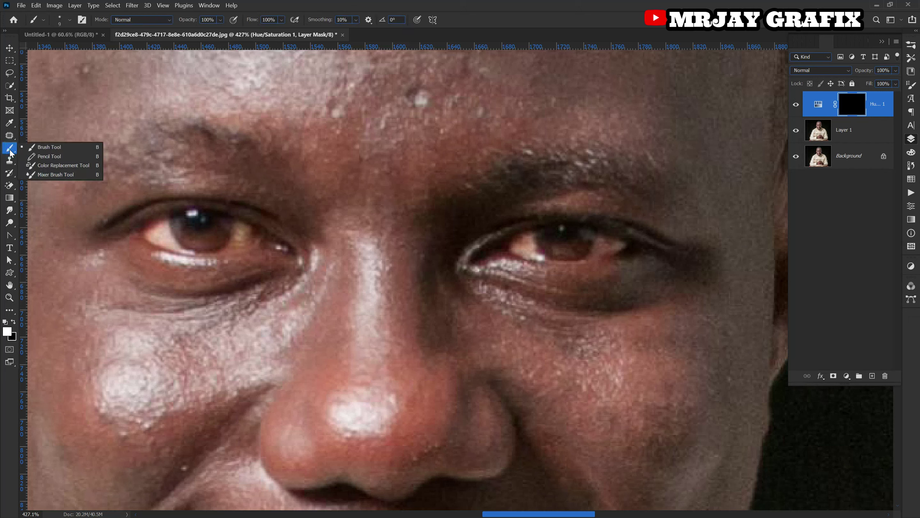
pyautogui.click(45, 148)
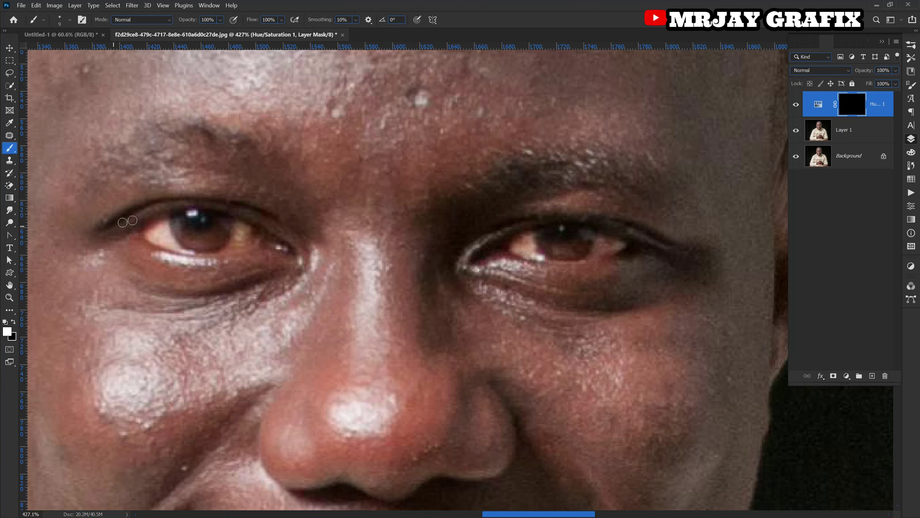
pyautogui.scroll(4, 123, 222)
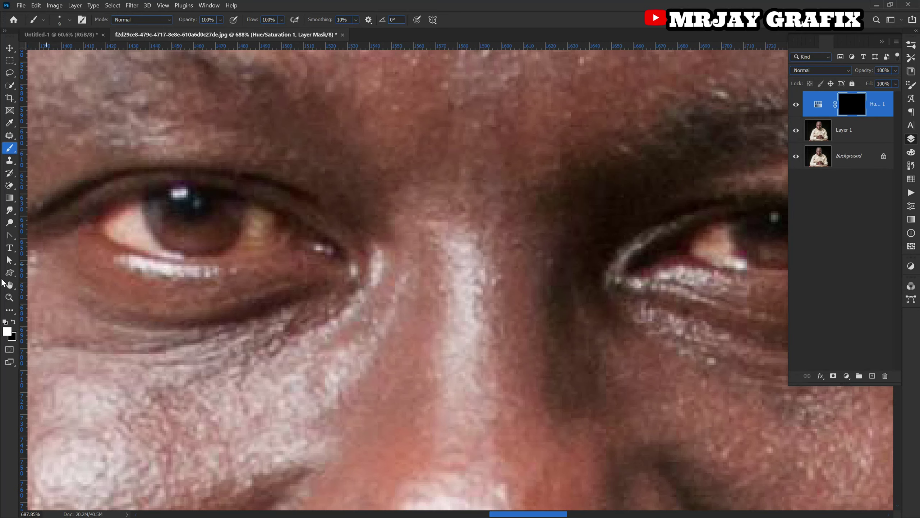
pyautogui.click(14, 322)
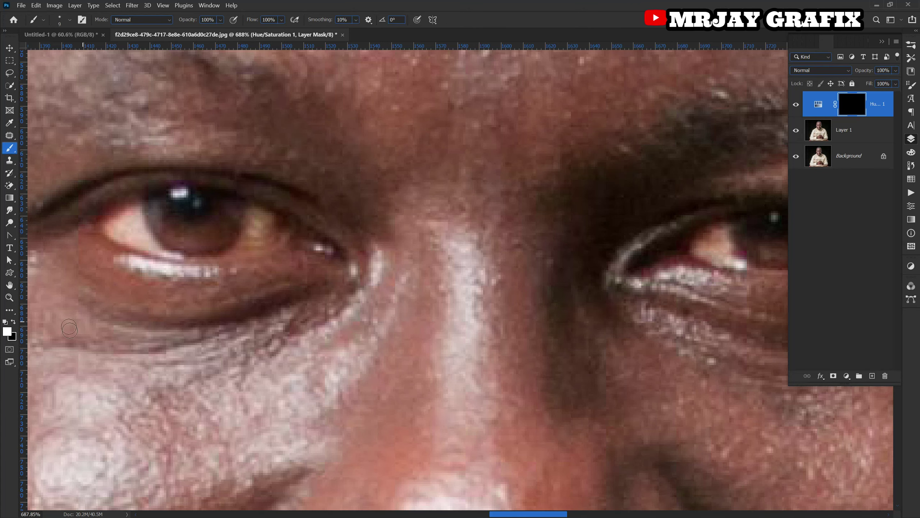
pyautogui.scroll(3, 134, 235)
pyautogui.scroll(-1, 135, 245)
pyautogui.scroll(-5, 135, 246)
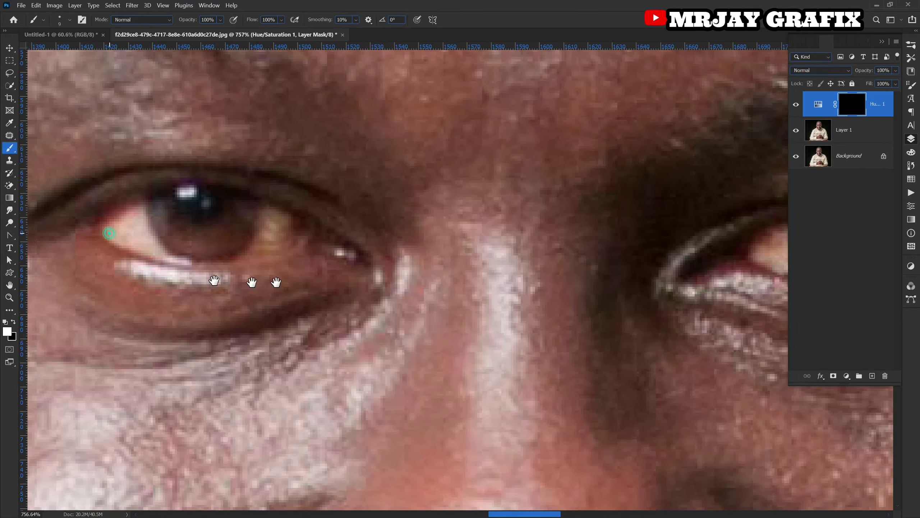
pyautogui.scroll(4, 370, 292)
# - Paint white on the mask over the left eye's whites, shrinking the brush with [
pyautogui.moveTo(378, 289)
pyautogui.mouseDown()
pyautogui.moveTo(408, 302)
pyautogui.moveTo(398, 275)
pyautogui.moveTo(368, 288)
pyautogui.moveTo(441, 320)
pyautogui.moveTo(382, 293)
pyautogui.moveTo(390, 270)
pyautogui.moveTo(373, 281)
pyautogui.moveTo(397, 294)
pyautogui.moveTo(381, 292)
pyautogui.moveTo(348, 316)
pyautogui.moveTo(407, 274)
pyautogui.moveTo(383, 260)
pyautogui.moveTo(411, 319)
pyautogui.mouseUp()
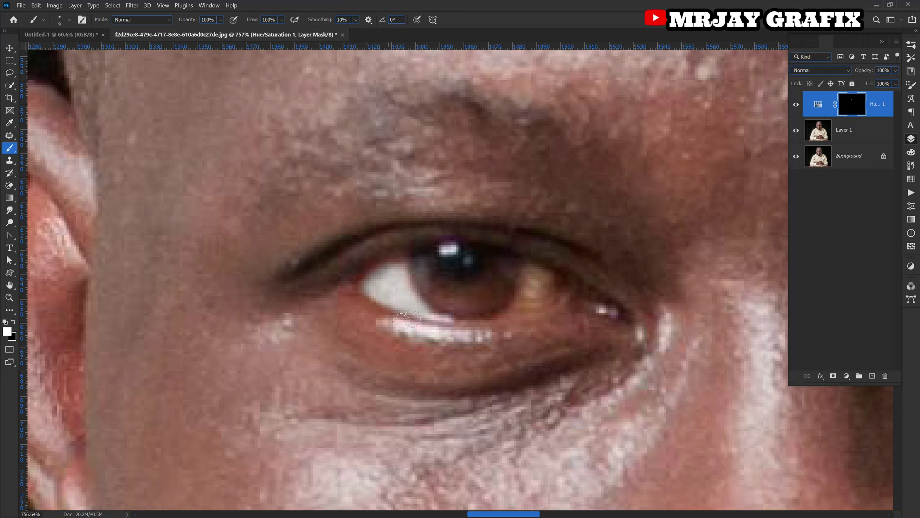
pyautogui.moveTo(401, 282)
pyautogui.mouseDown()
pyautogui.moveTo(420, 303)
pyautogui.moveTo(384, 285)
pyautogui.moveTo(409, 307)
pyautogui.moveTo(377, 282)
pyautogui.moveTo(404, 272)
pyautogui.mouseUp()
pyautogui.moveTo(533, 290)
pyautogui.mouseDown()
pyautogui.moveTo(538, 278)
pyautogui.moveTo(527, 307)
pyautogui.moveTo(527, 291)
pyautogui.moveTo(544, 279)
pyautogui.moveTo(545, 297)
pyautogui.moveTo(523, 306)
pyautogui.mouseUp()
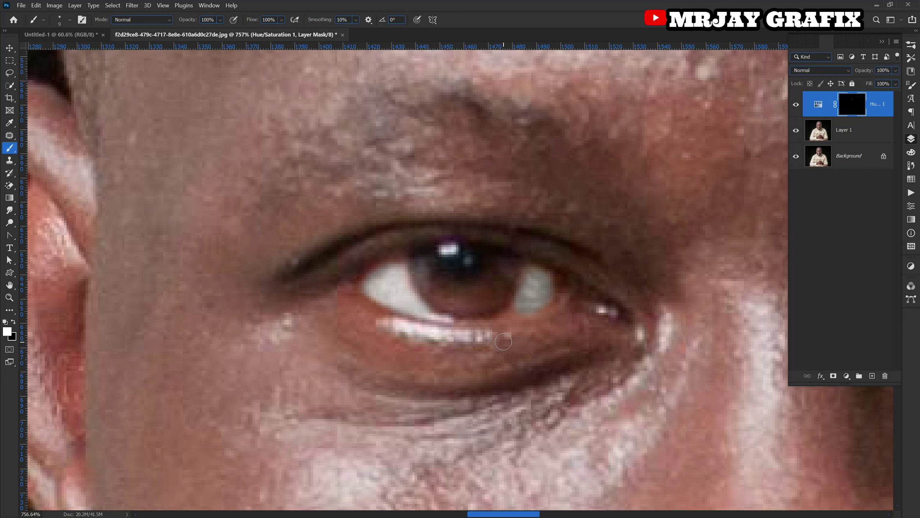
pyautogui.press('[')
pyautogui.moveTo(527, 310); pyautogui.dragTo(512, 310)
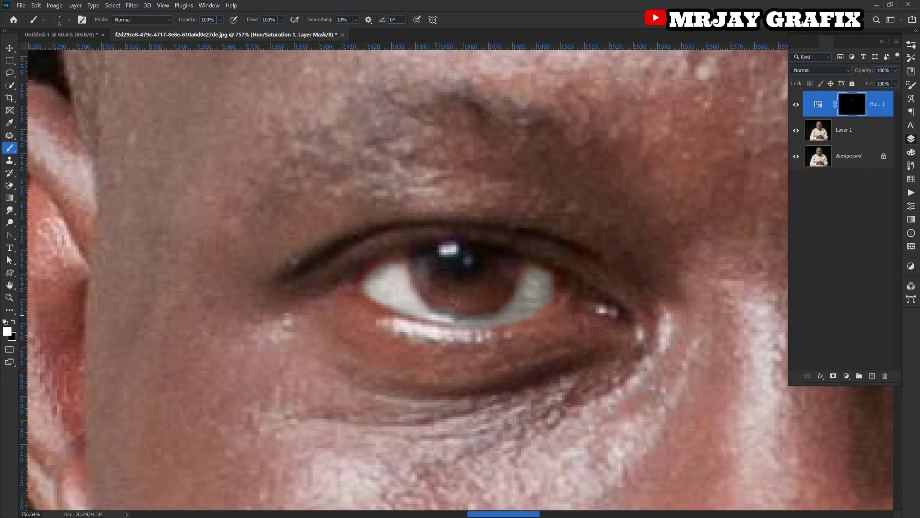
pyautogui.moveTo(443, 309)
pyautogui.mouseDown()
pyautogui.moveTo(490, 303)
pyautogui.moveTo(429, 285)
pyautogui.moveTo(464, 297)
pyautogui.moveTo(459, 307)
pyautogui.moveTo(425, 288)
pyautogui.moveTo(443, 306)
pyautogui.mouseUp()
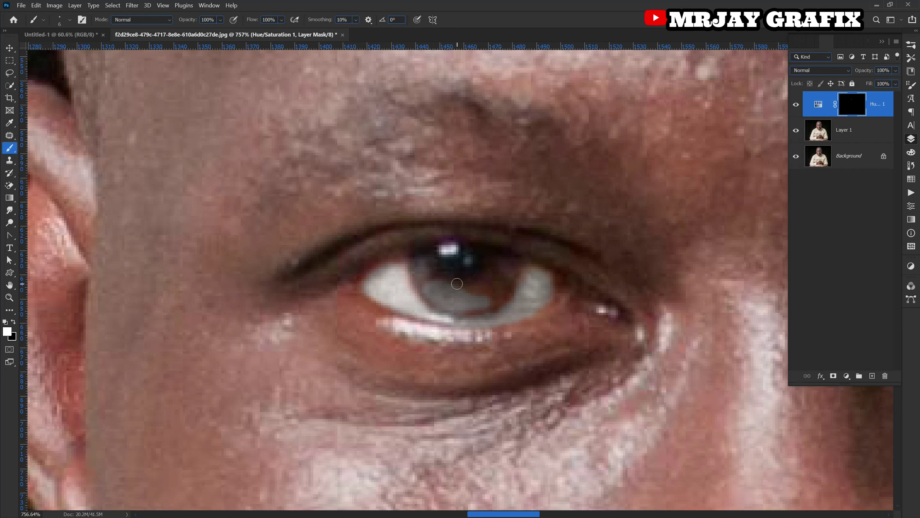
pyautogui.moveTo(453, 279)
pyautogui.mouseDown()
pyautogui.moveTo(483, 286)
pyautogui.moveTo(442, 287)
pyautogui.moveTo(474, 306)
pyautogui.moveTo(464, 291)
pyautogui.moveTo(473, 289)
pyautogui.moveTo(482, 297)
pyautogui.moveTo(466, 306)
pyautogui.moveTo(446, 290)
pyautogui.moveTo(488, 294)
pyautogui.mouseUp()
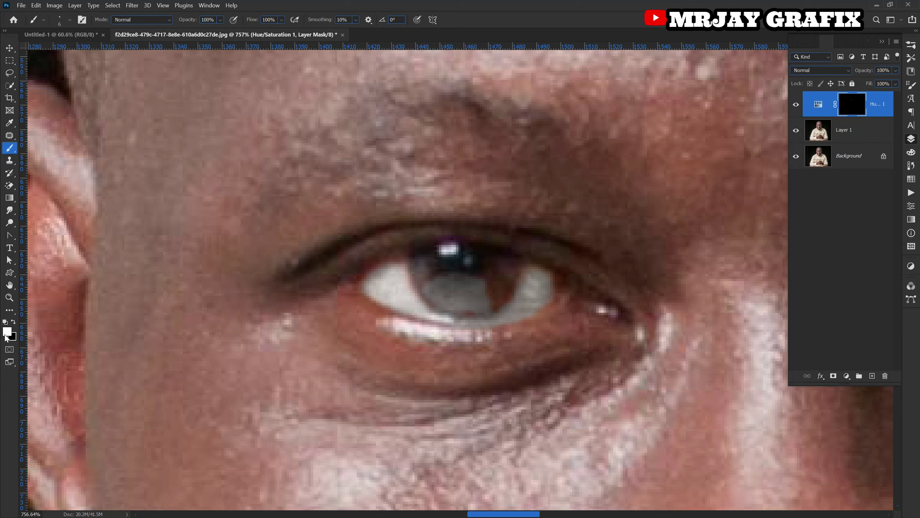
# - Set black as foreground and paint over the left iris on the mask to restore its brown
pyautogui.click(14, 323)
pyautogui.click(14, 324)
pyautogui.click(14, 324)
pyautogui.click(14, 322)
pyautogui.click(14, 323)
pyautogui.click(14, 323)
pyautogui.click(15, 322)
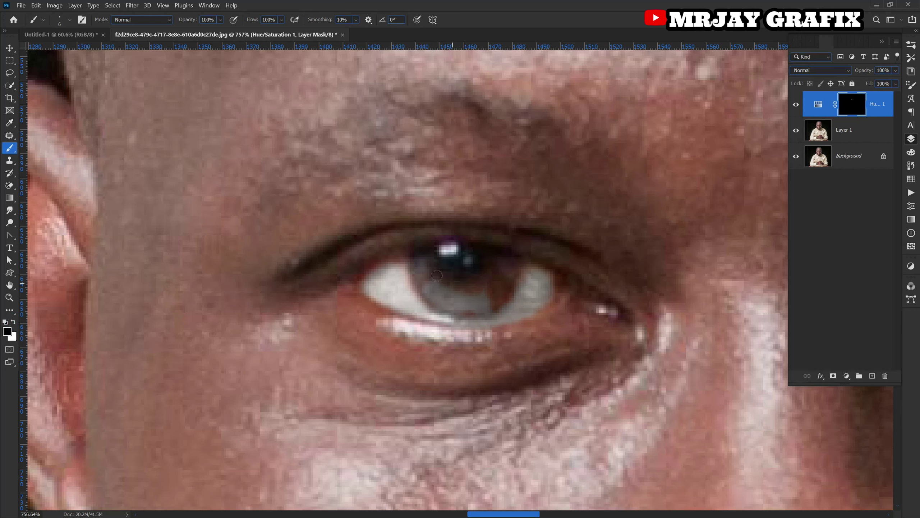
pyautogui.moveTo(431, 285)
pyautogui.mouseDown()
pyautogui.moveTo(439, 298)
pyautogui.moveTo(476, 304)
pyautogui.moveTo(443, 286)
pyautogui.moveTo(487, 305)
pyautogui.moveTo(453, 308)
pyautogui.moveTo(428, 293)
pyautogui.mouseUp()
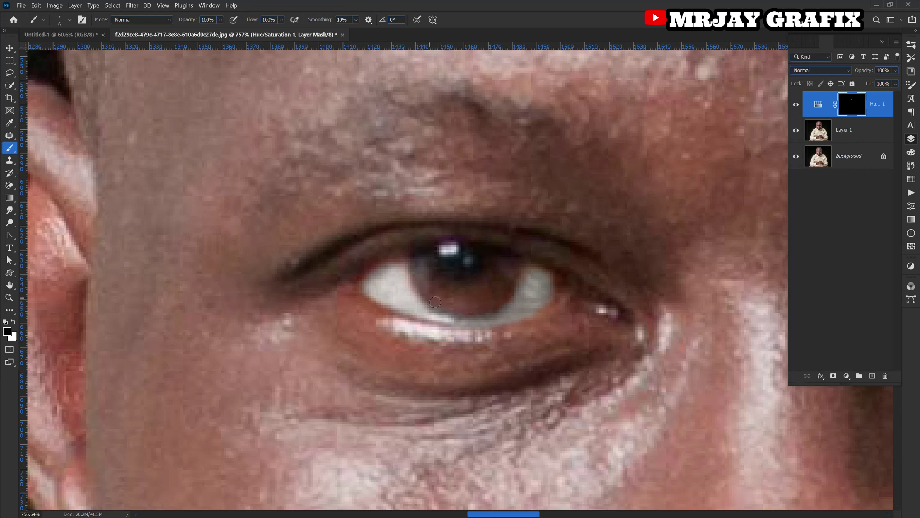
pyautogui.moveTo(432, 303)
pyautogui.mouseDown()
pyautogui.moveTo(412, 259)
pyautogui.moveTo(442, 299)
pyautogui.moveTo(465, 306)
pyautogui.moveTo(504, 285)
pyautogui.mouseUp()
# - Pan the view to the right eye and set white as the foreground colour
pyautogui.scroll(-2, 311, 317)
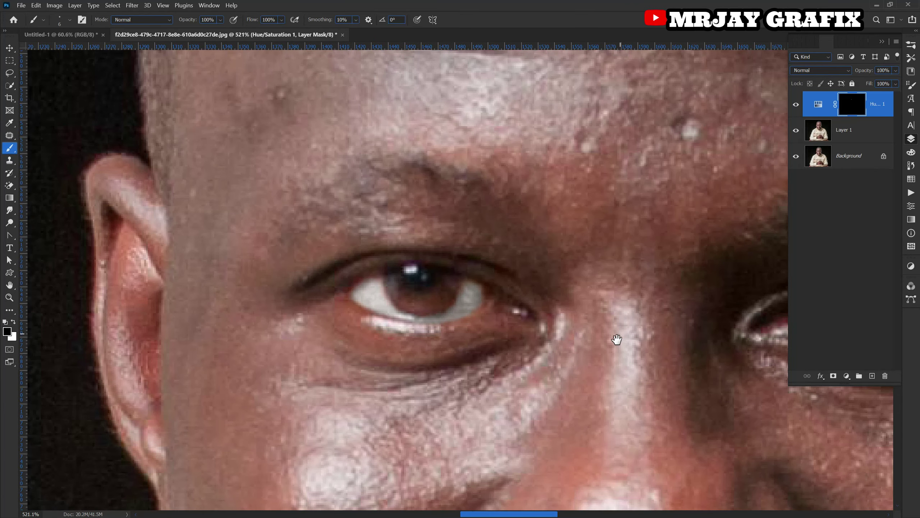
pyautogui.moveTo(614, 339); pyautogui.dragTo(263, 322)
pyautogui.scroll(2, 498, 310)
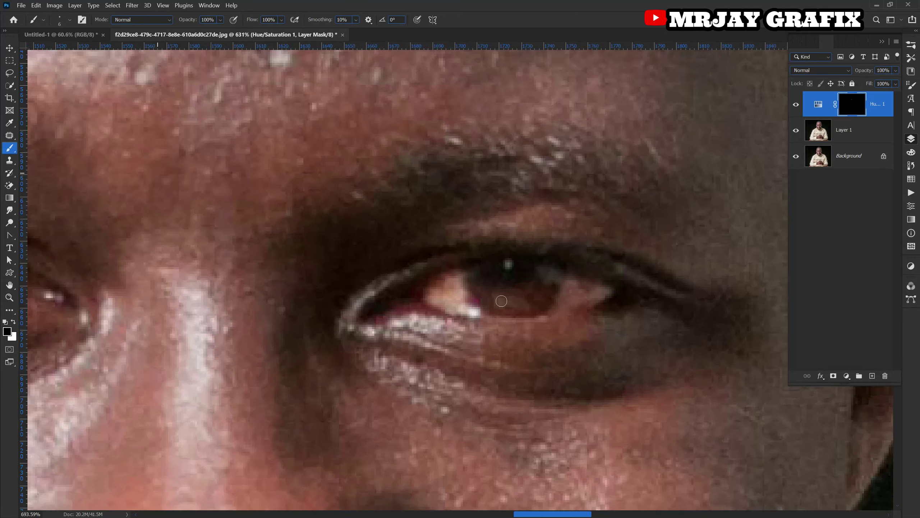
pyautogui.click(14, 323)
# - Paint the mask over the right eye's whites, lower rim and inner corner with a smaller brush
pyautogui.moveTo(433, 283)
pyautogui.mouseDown()
pyautogui.moveTo(425, 296)
pyautogui.moveTo(445, 278)
pyautogui.moveTo(459, 295)
pyautogui.moveTo(451, 283)
pyautogui.moveTo(459, 305)
pyautogui.moveTo(434, 303)
pyautogui.mouseUp()
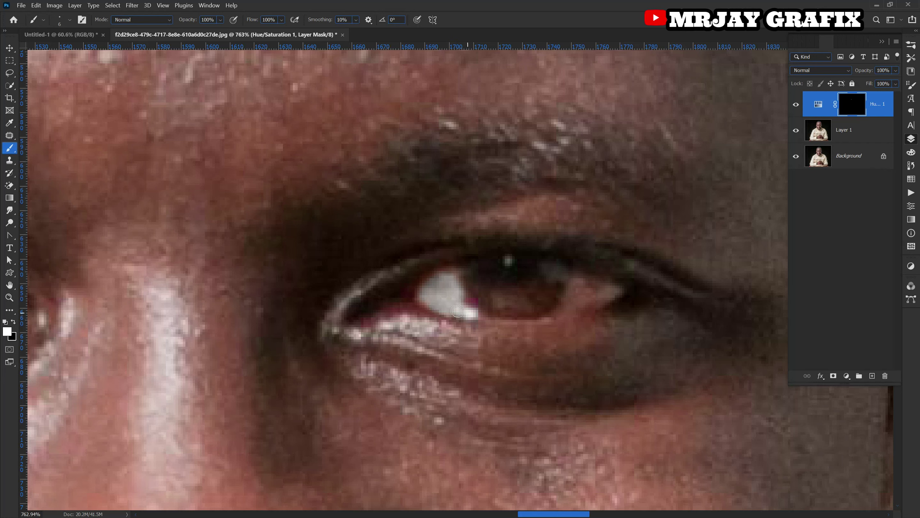
pyautogui.moveTo(576, 288)
pyautogui.mouseDown()
pyautogui.moveTo(565, 306)
pyautogui.moveTo(576, 289)
pyautogui.moveTo(600, 287)
pyautogui.moveTo(579, 300)
pyautogui.moveTo(607, 291)
pyautogui.moveTo(579, 310)
pyautogui.moveTo(554, 310)
pyautogui.moveTo(555, 319)
pyautogui.mouseUp()
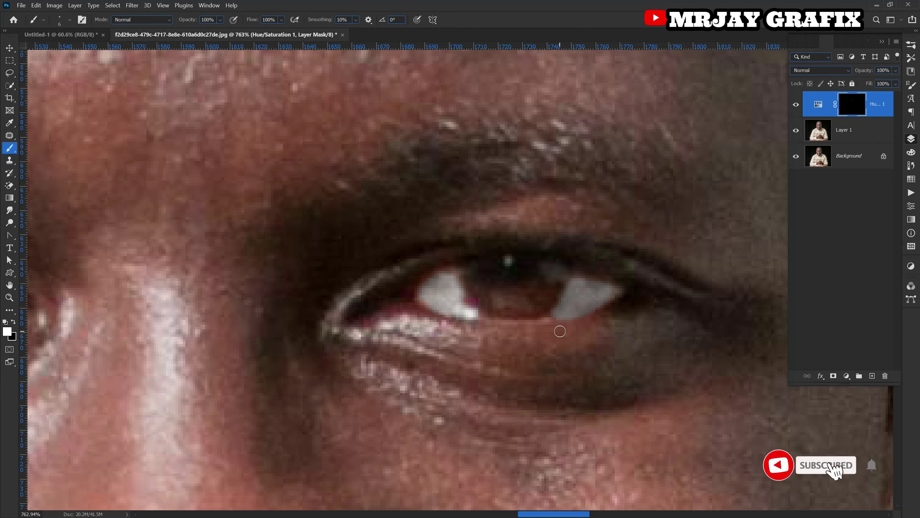
pyautogui.press('[')
pyautogui.press('[')
pyautogui.press('[')
pyautogui.moveTo(531, 321)
pyautogui.mouseDown()
pyautogui.moveTo(474, 315)
pyautogui.moveTo(522, 326)
pyautogui.moveTo(553, 318)
pyautogui.mouseUp()
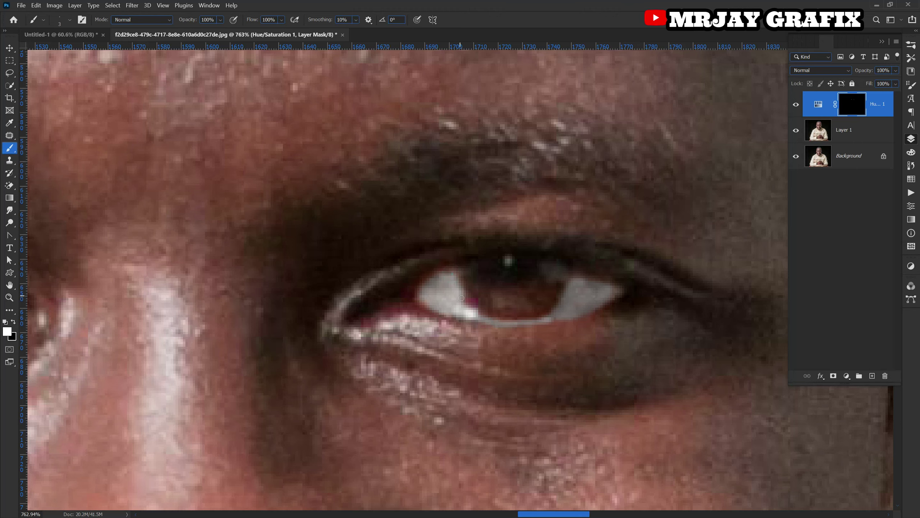
pyautogui.click(473, 311)
pyautogui.scroll(-7, 521, 277)
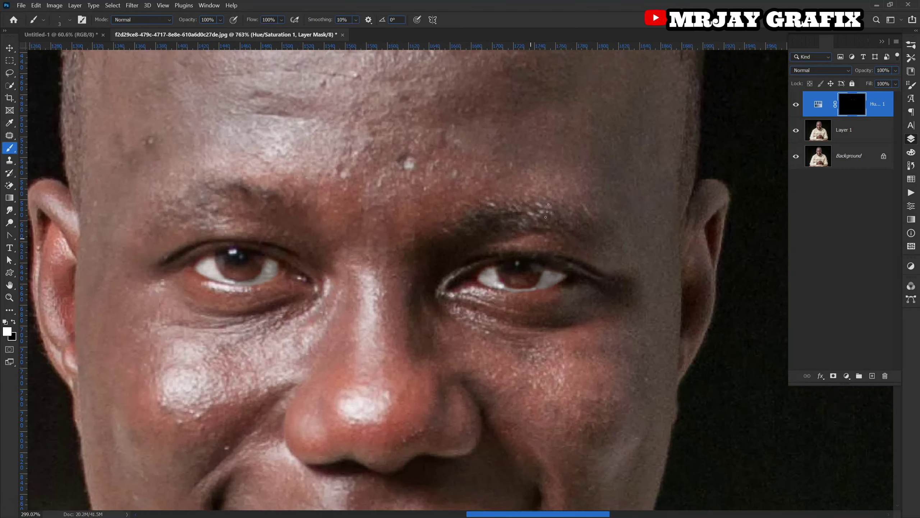
pyautogui.scroll(-5, 547, 200)
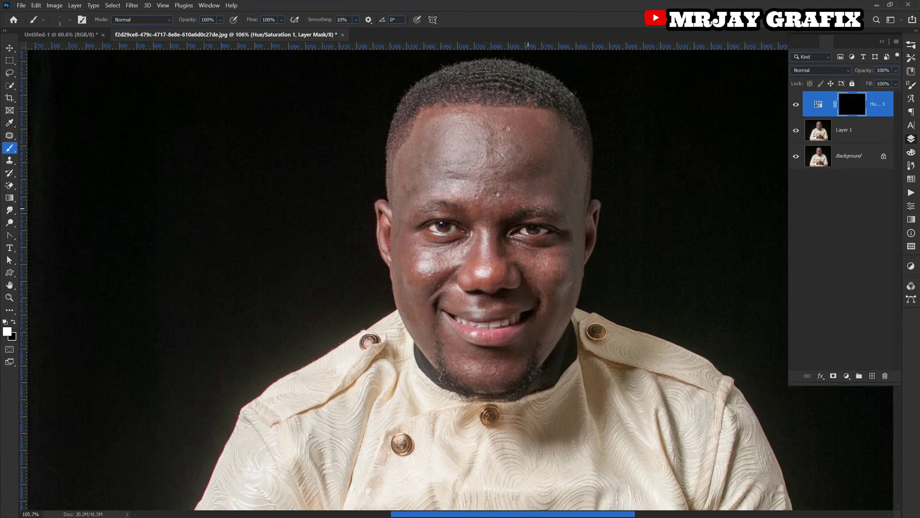
pyautogui.scroll(5, 519, 197)
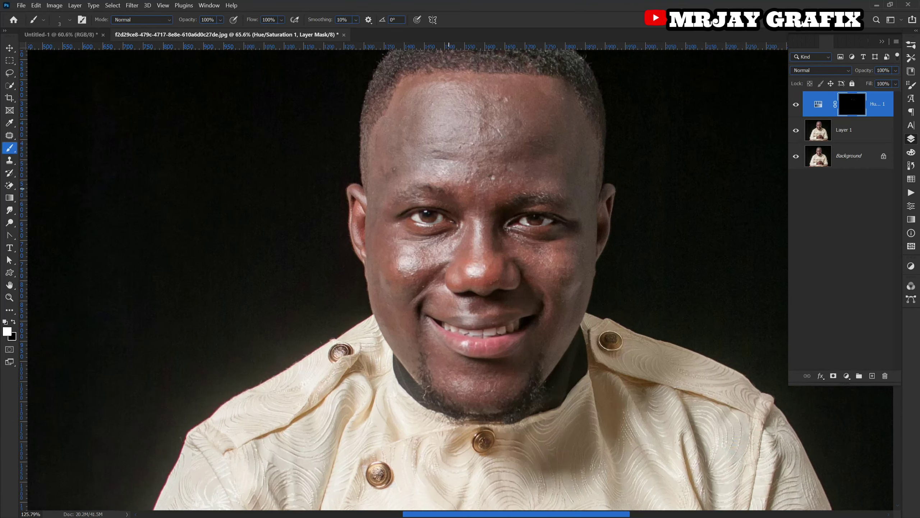
pyautogui.scroll(2, 499, 247)
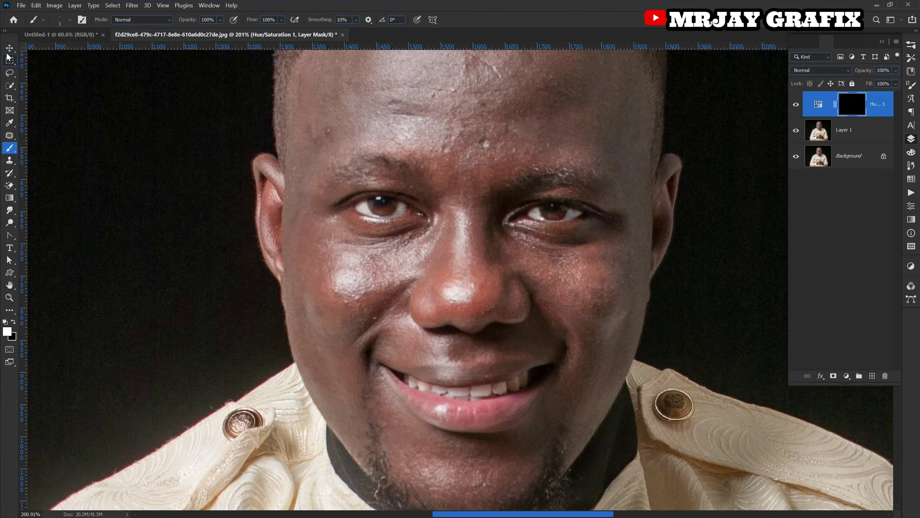
pyautogui.press('v')
pyautogui.click(432, 274)
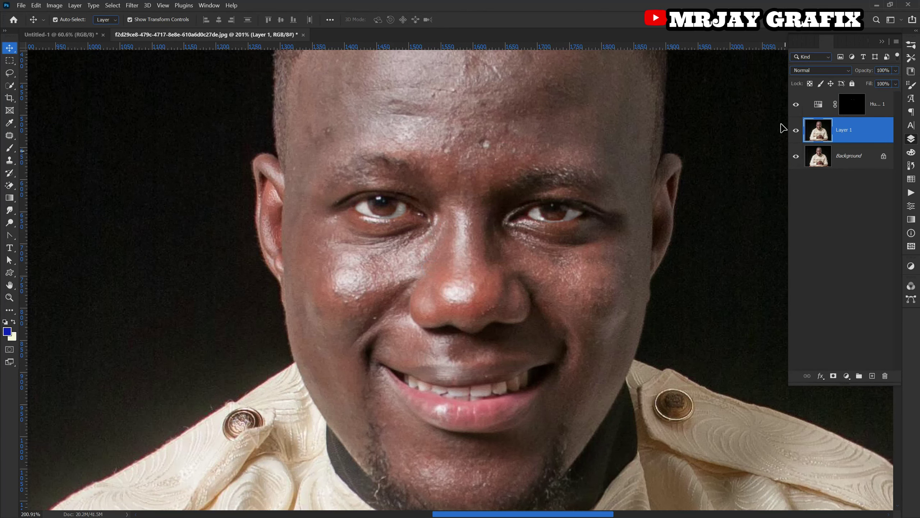
pyautogui.click(796, 105)
pyautogui.click(796, 106)
pyautogui.click(796, 105)
pyautogui.click(794, 107)
pyautogui.click(795, 105)
pyautogui.click(792, 106)
pyautogui.click(790, 107)
pyautogui.click(789, 107)
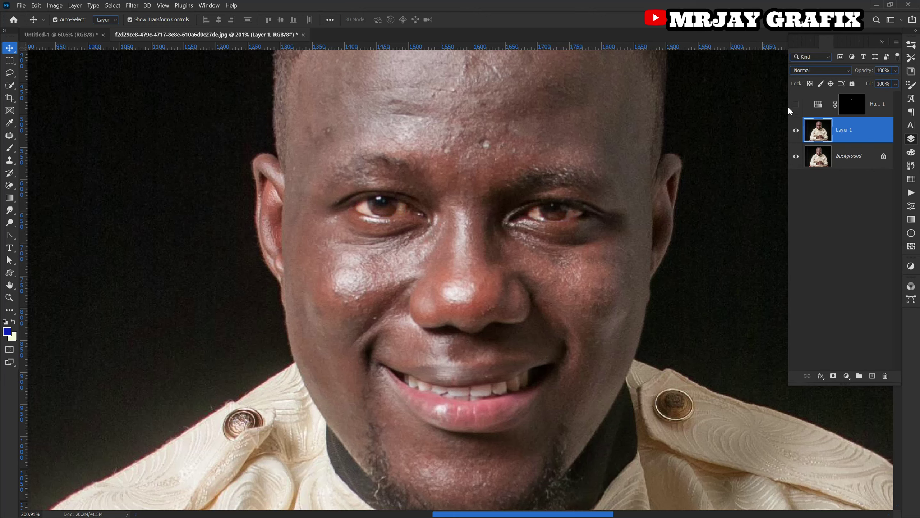
pyautogui.click(796, 105)
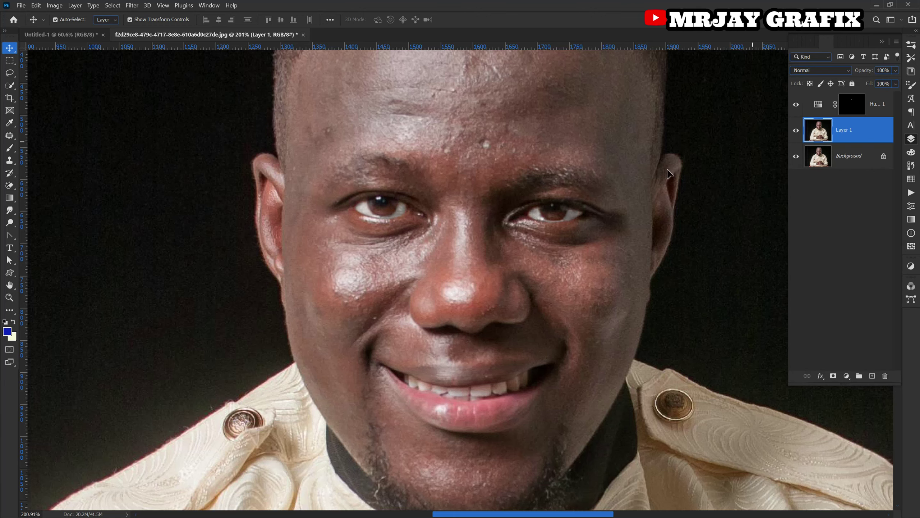
pyautogui.scroll(-10, 454, 144)
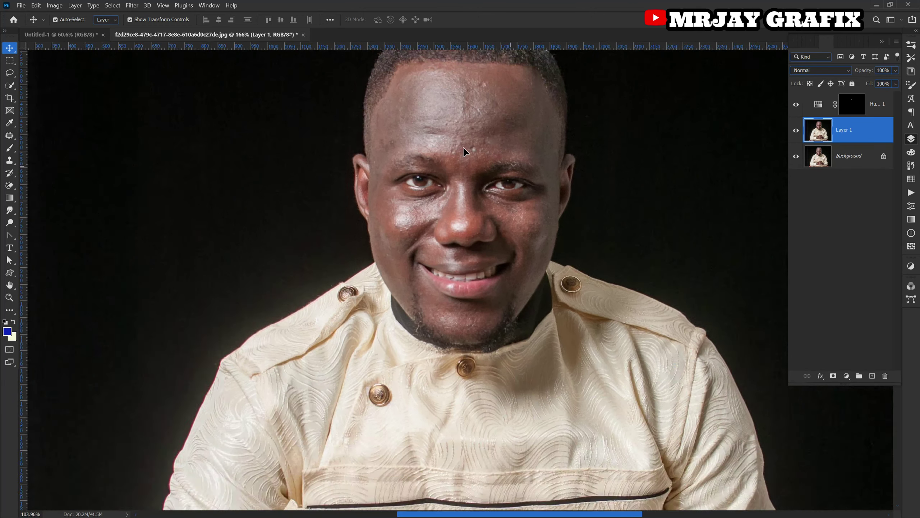
pyautogui.click(118, 185)
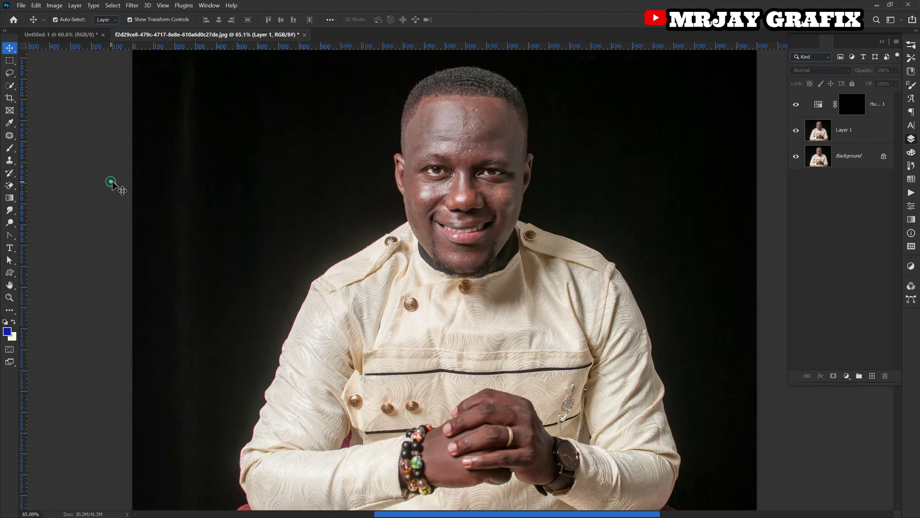